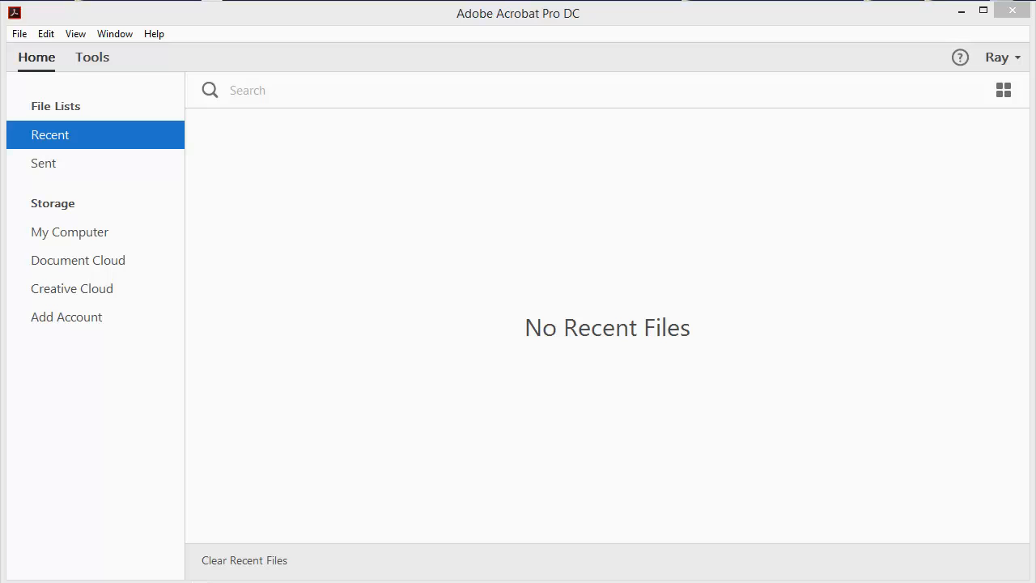
Step: Open TenPageDoc.pdf from the DELME folder in Acrobat and show its pages in the Organize Pages tool
left_click(194, 582)
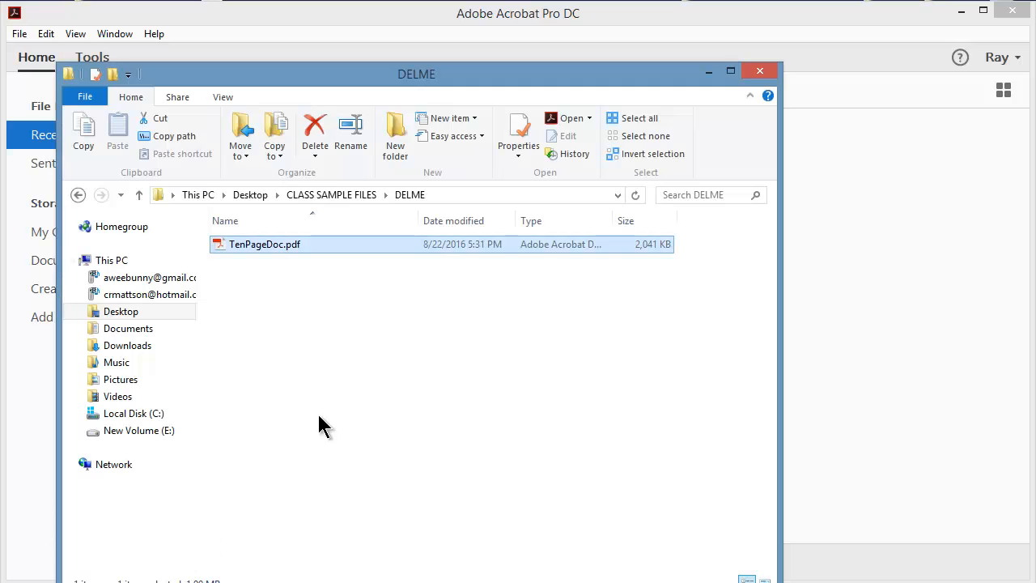
double_click(270, 244)
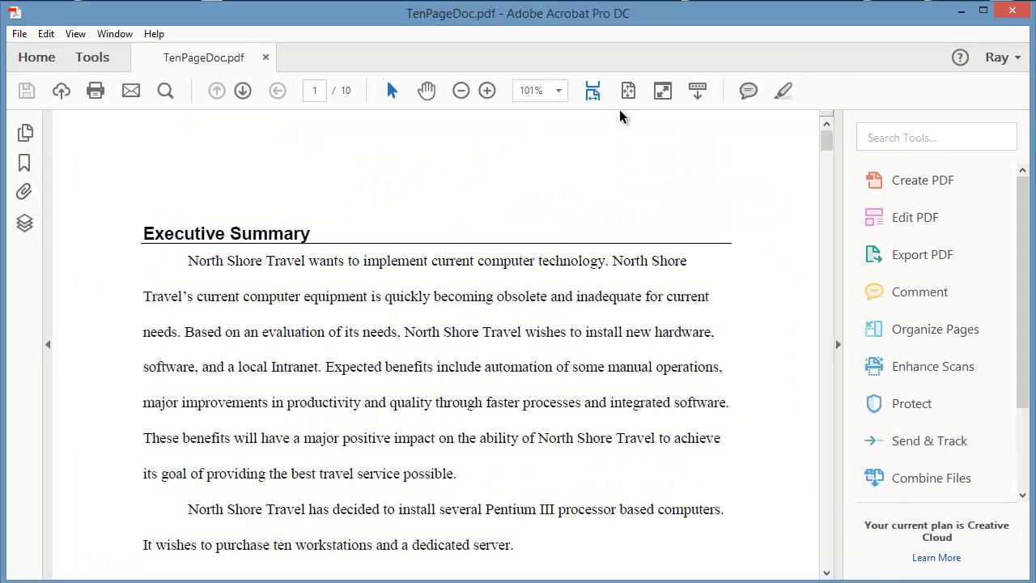
left_click(922, 329)
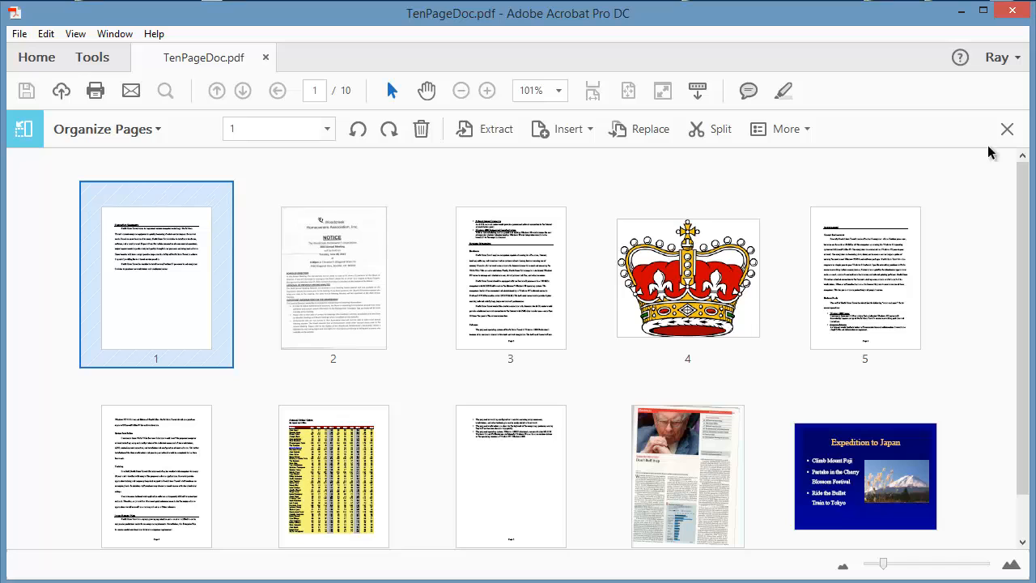
left_click(1007, 129)
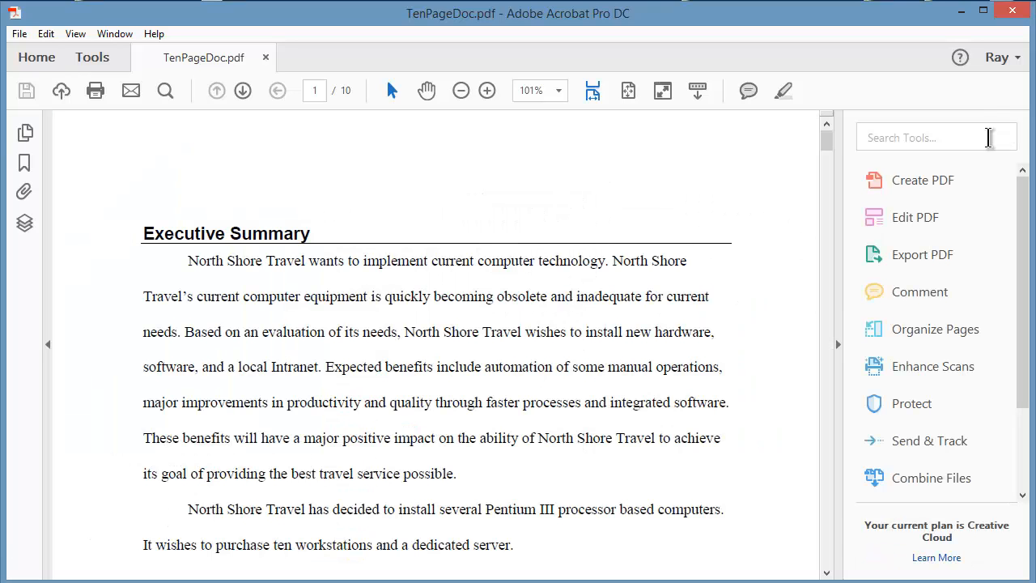
left_click(923, 329)
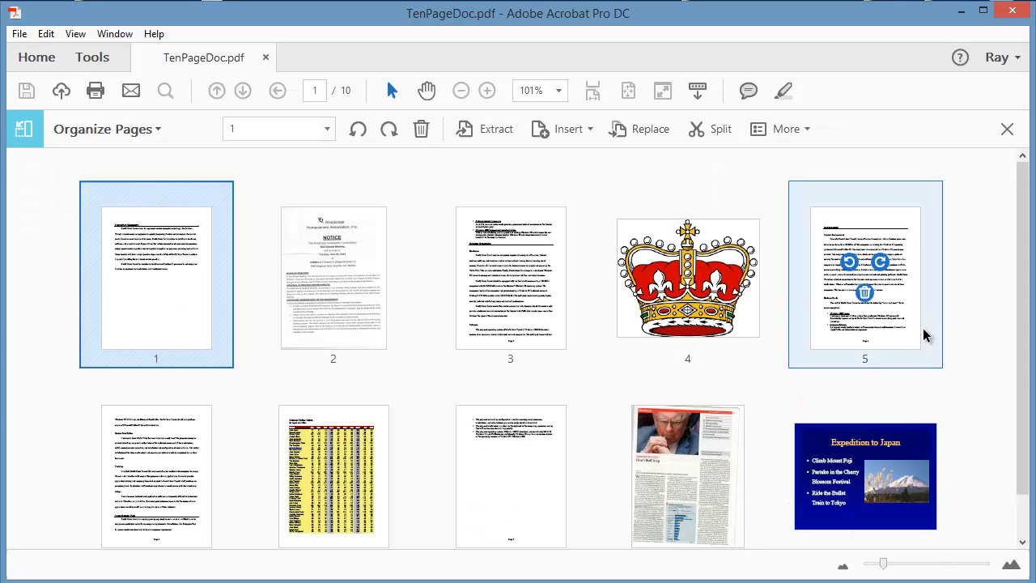
Step: Set up a split of the document by number of pages, with 2 pages per file
left_click(718, 131)
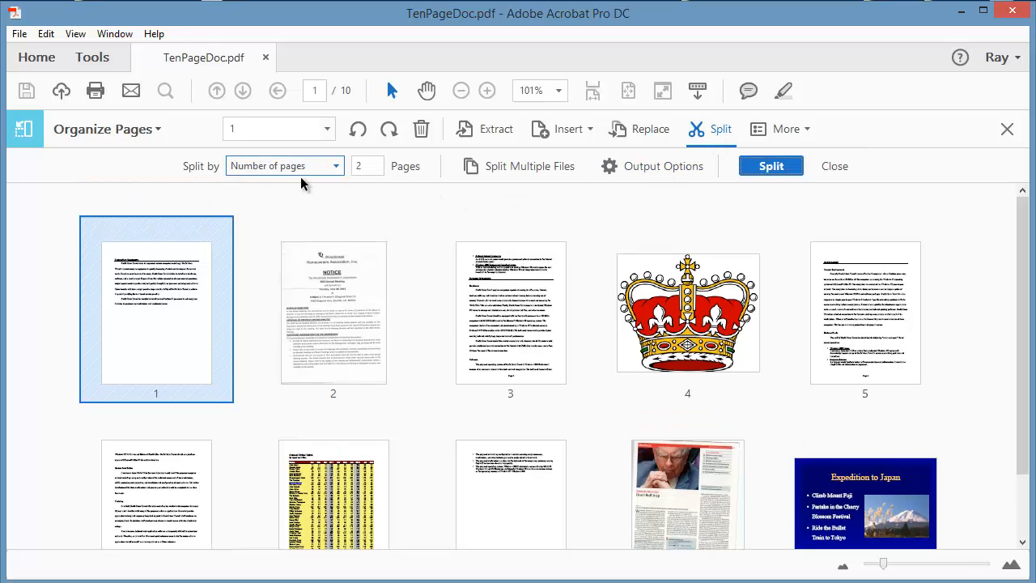
left_click(335, 166)
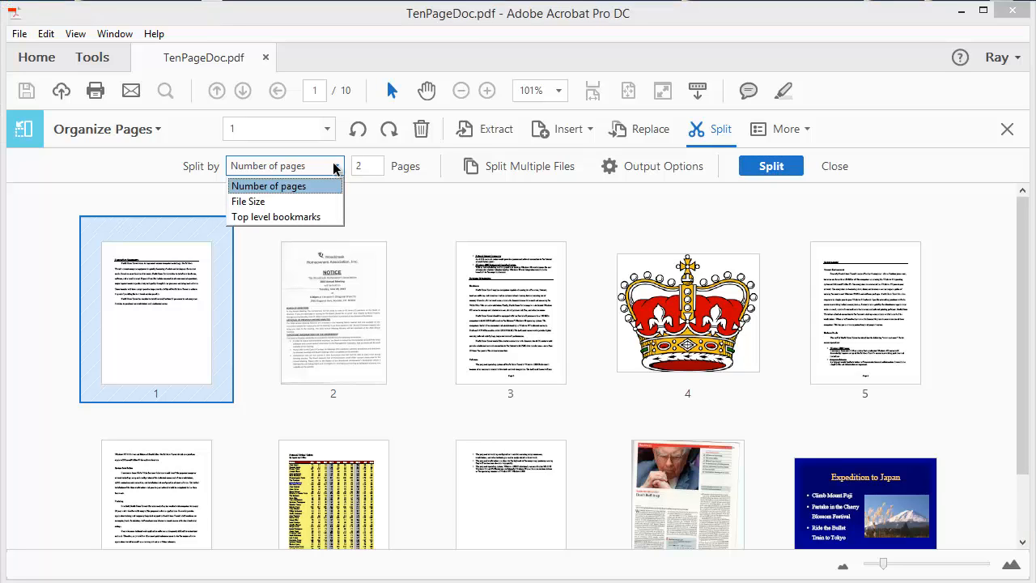
left_click(279, 187)
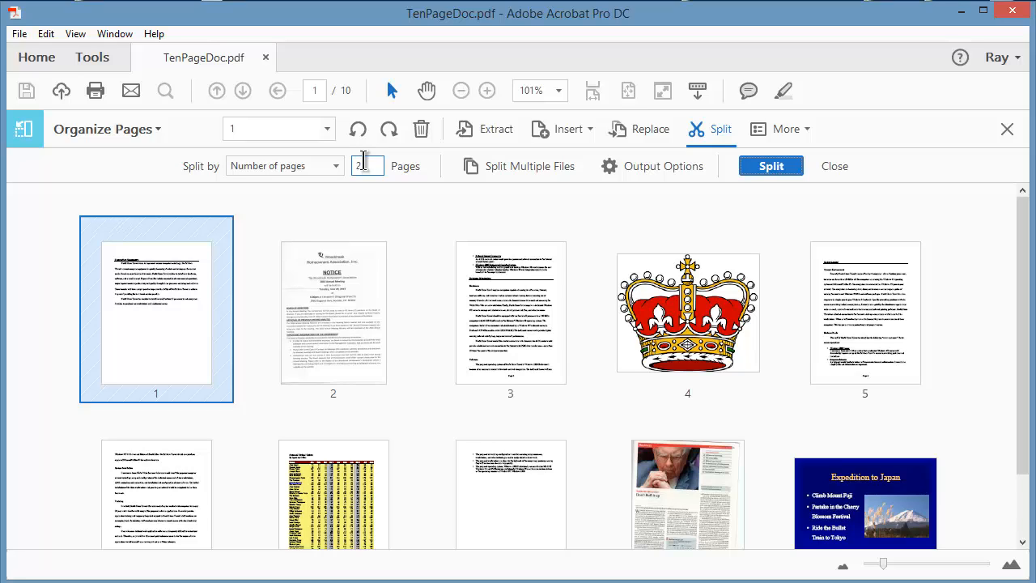
Step: Split the document into the same folder, adding the label Part and number after the original name with an underscore separator
left_click(640, 166)
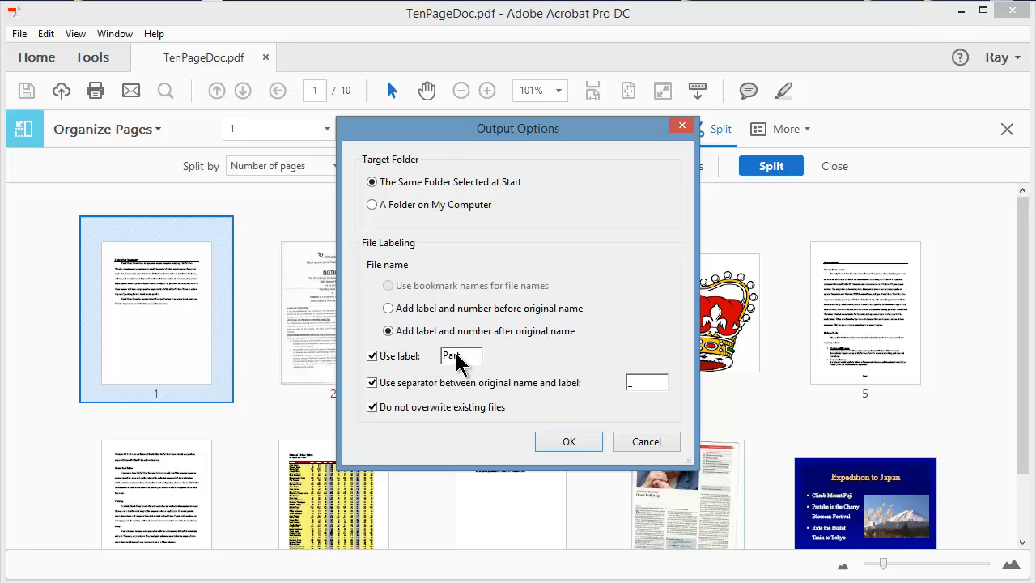
left_click(629, 387)
type("-")
left_click(562, 444)
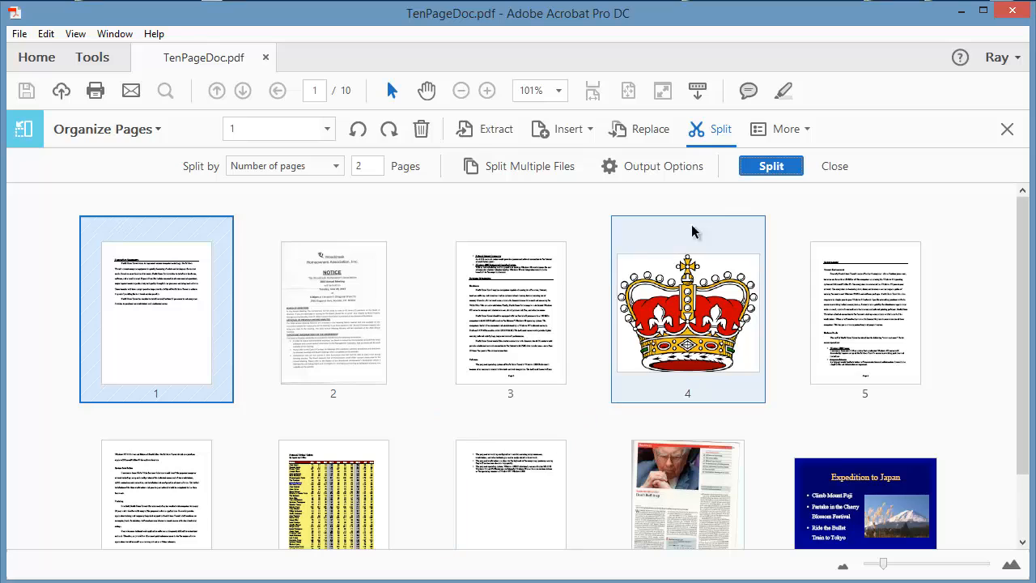
left_click(775, 166)
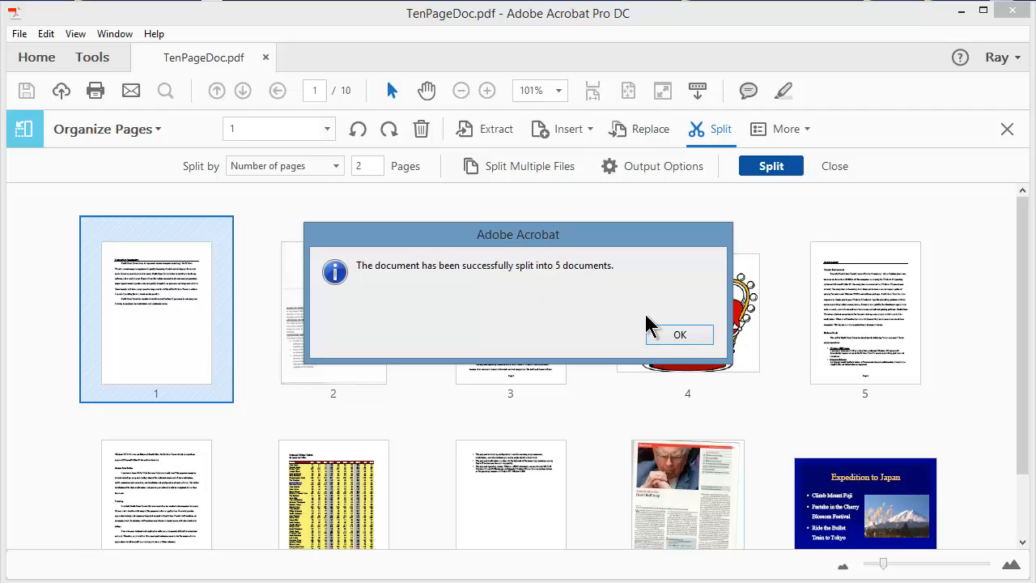
left_click(678, 335)
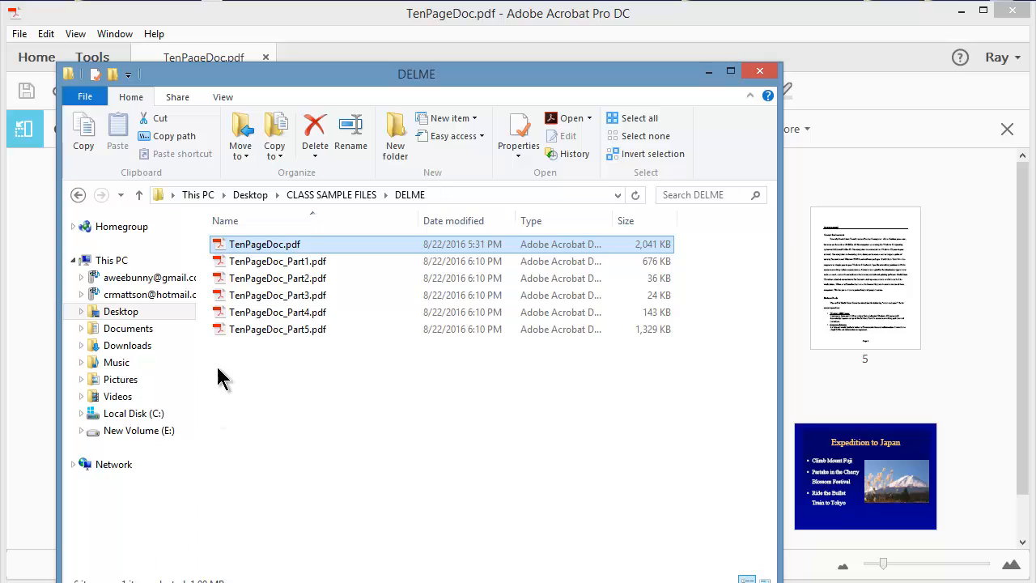
Step: Delete the five split files TenPageDoc_Part1.pdf to TenPageDoc_Part5.pdf from the DELME folder
left_click(333, 240)
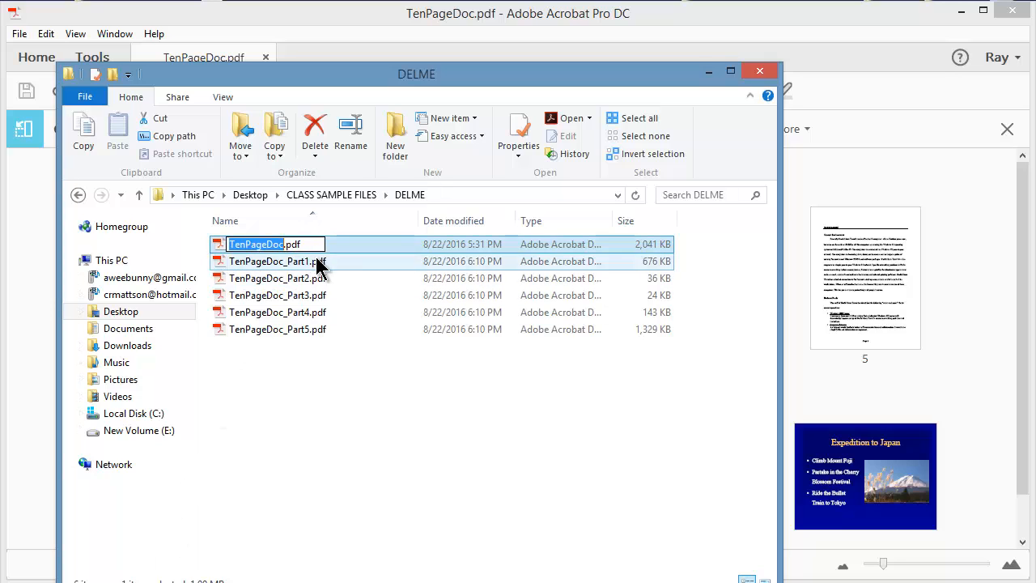
left_click(319, 264)
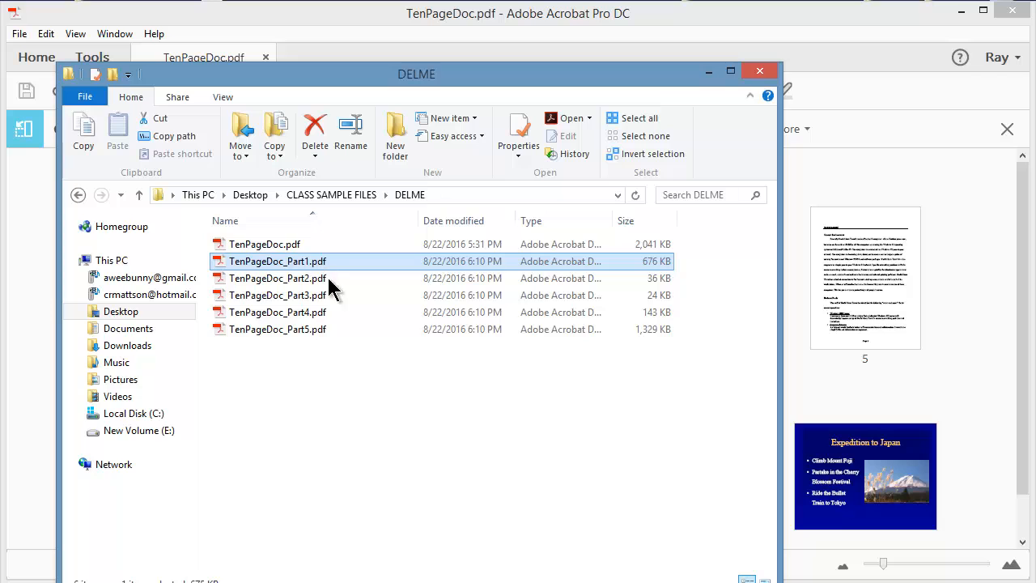
left_click(310, 330, "ctrl")
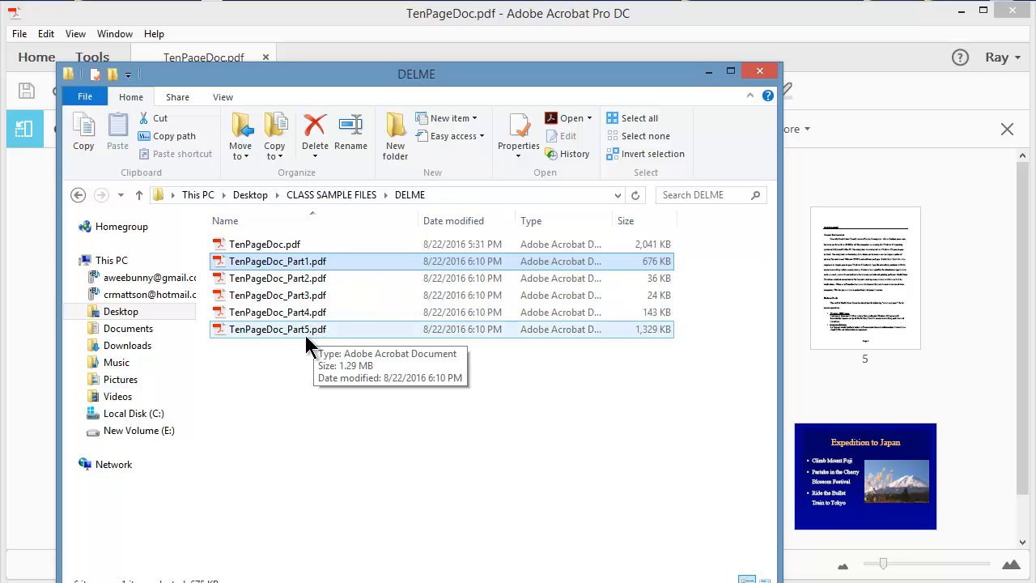
left_click(305, 359)
left_click(305, 335)
left_click_drag(301, 371, 305, 263)
right_click(306, 265)
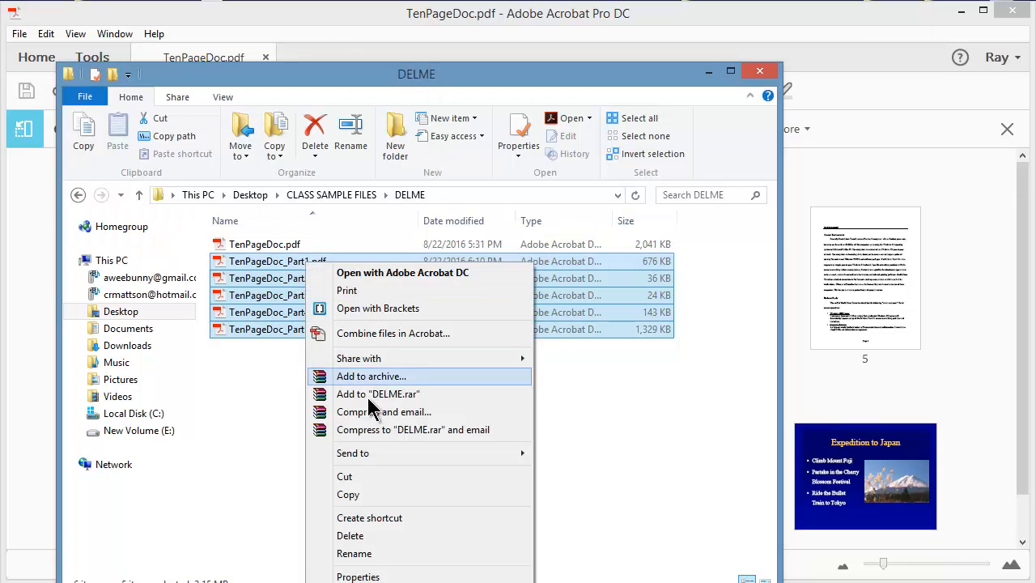
mouse_move(363, 455)
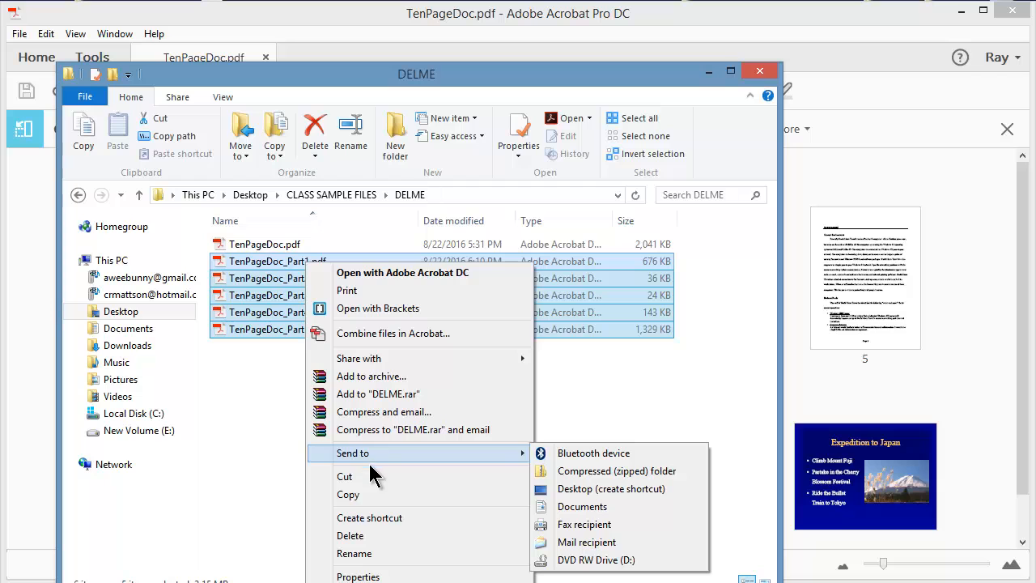
left_click(350, 535)
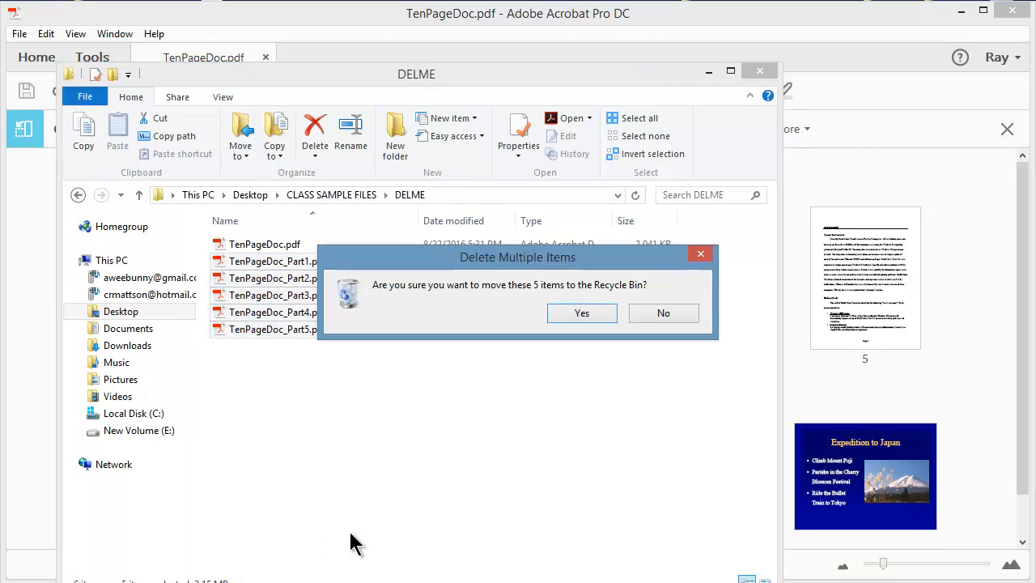
left_click(585, 317)
Step: Switch back to Acrobat and set up a split of TenPageDoc.pdf by file size, with a limit of .5 MB
left_click(952, 354)
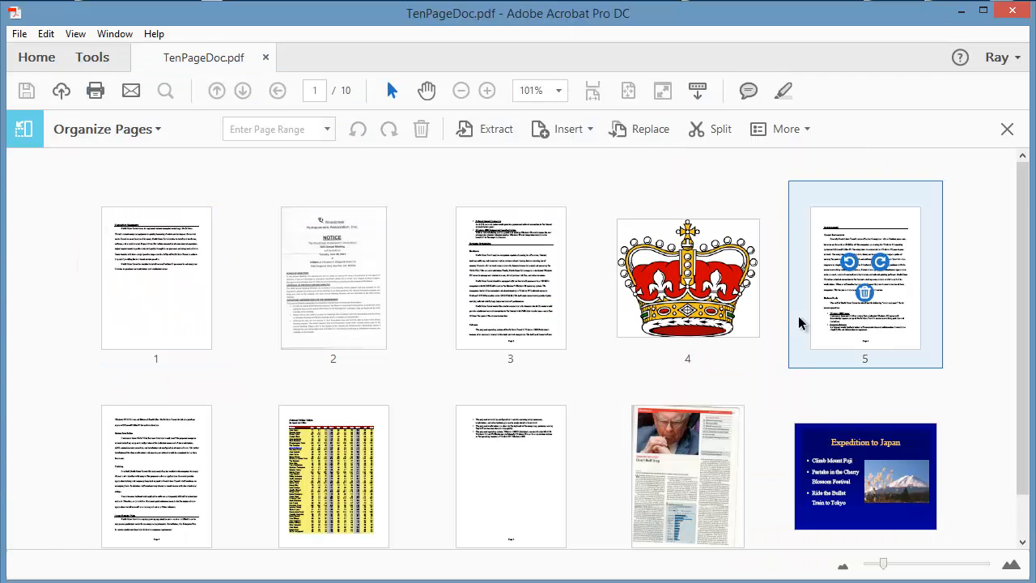
left_click(714, 128)
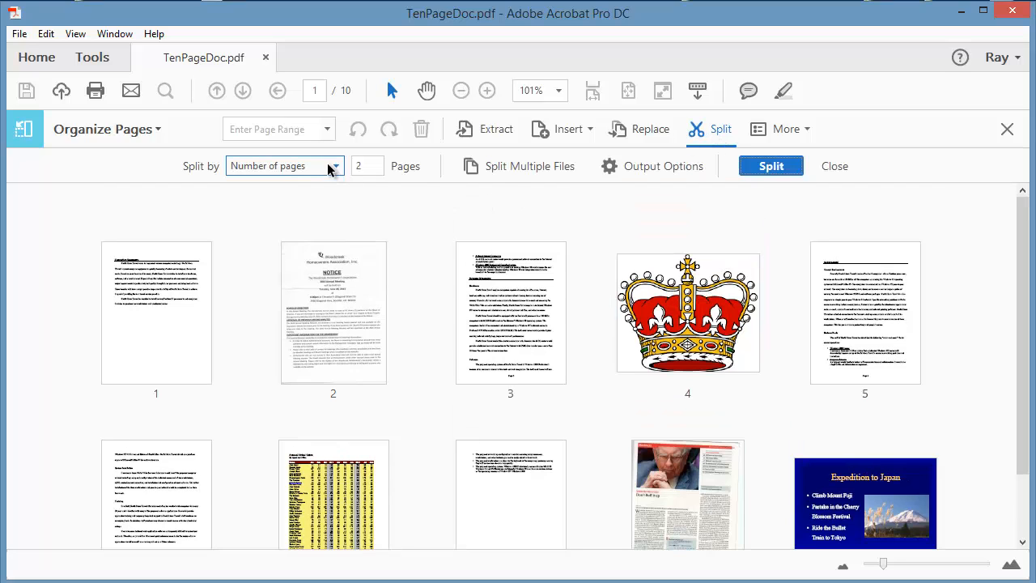
left_click(338, 167)
left_click(268, 201)
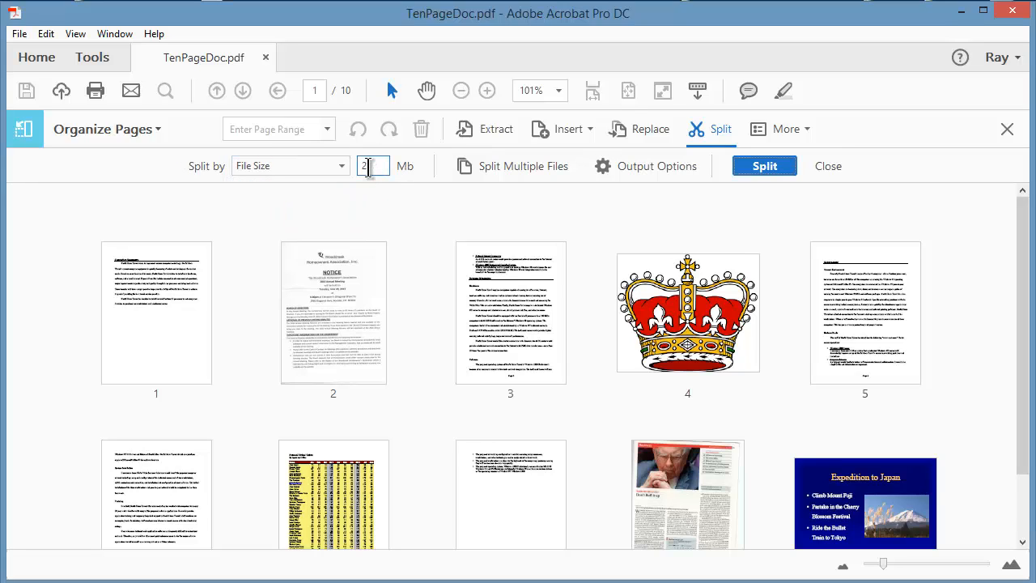
left_click_drag(369, 165, 354, 167)
type(".5")
Step: Accept the output options with the Part label and underscore separator, and split the document by file size
left_click(633, 166)
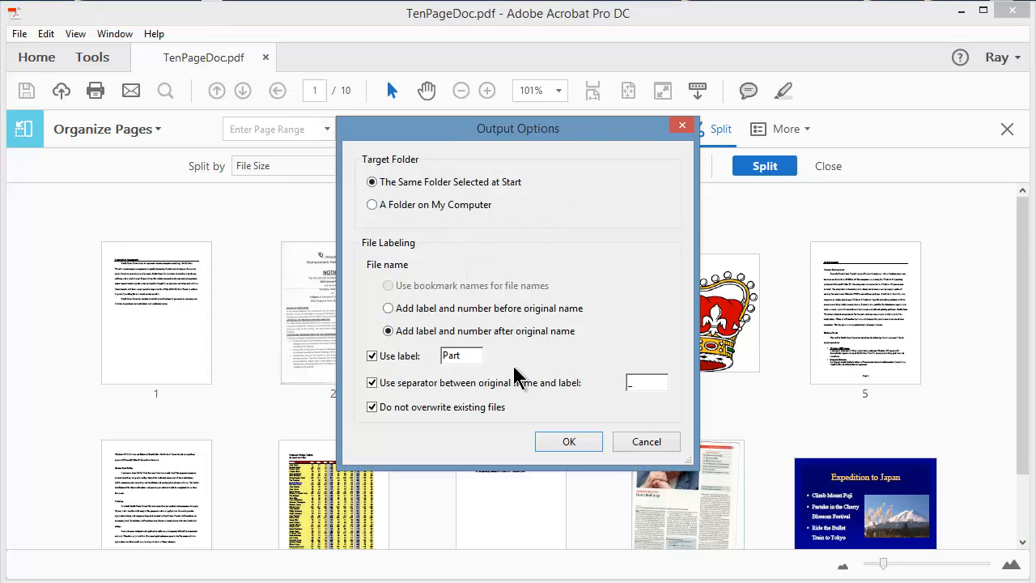
left_click(569, 442)
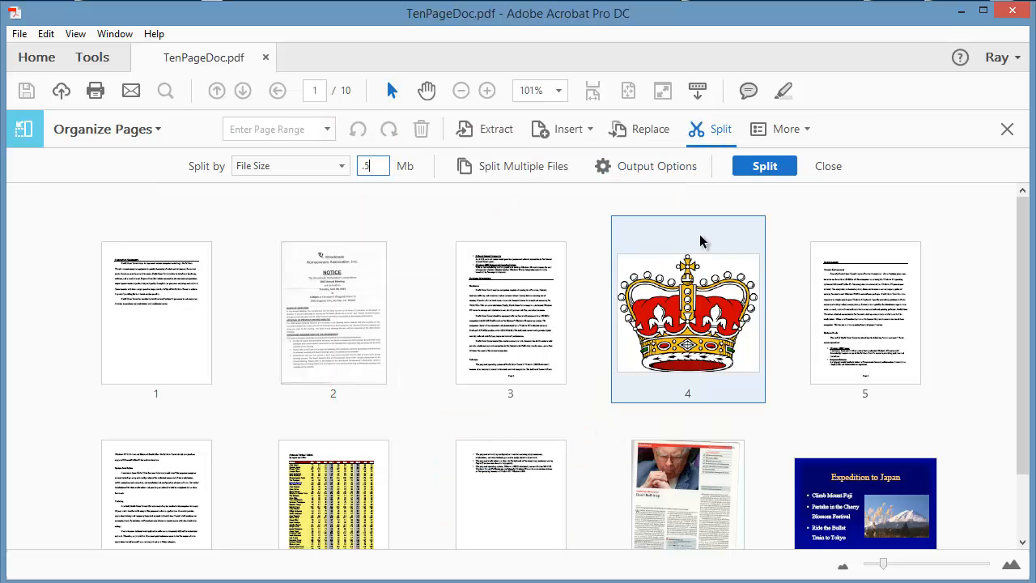
left_click(773, 168)
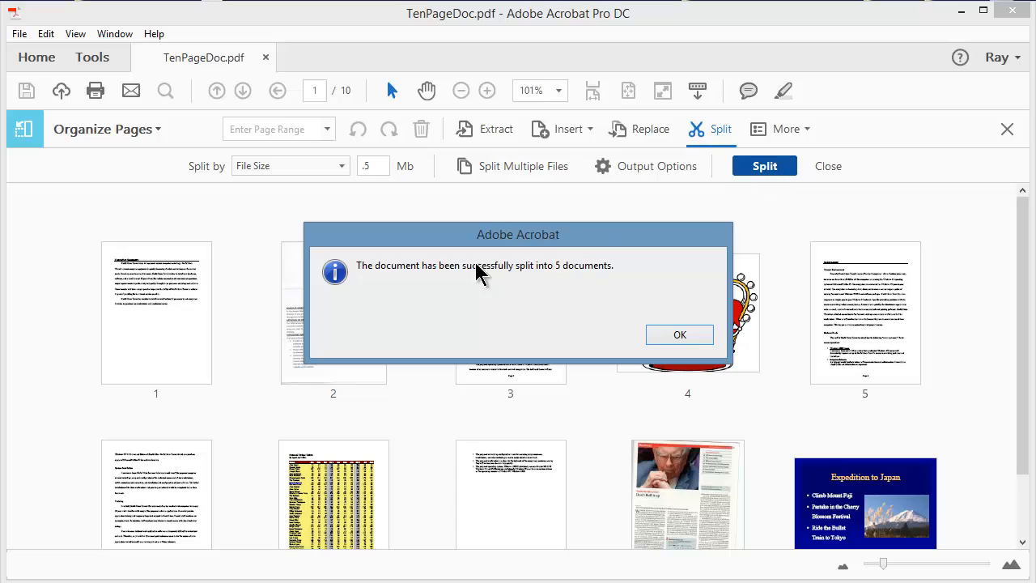
left_click(680, 336)
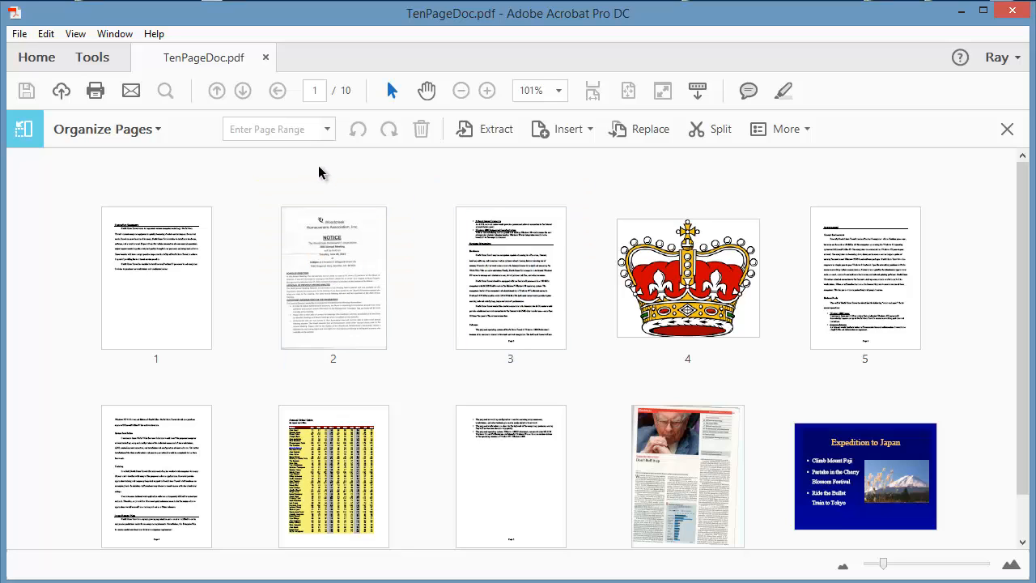
Step: Open TenPageDoc_Part1.pdf from the DELME folder, examine its pages in Organize Pages, and close it
left_click(174, 581)
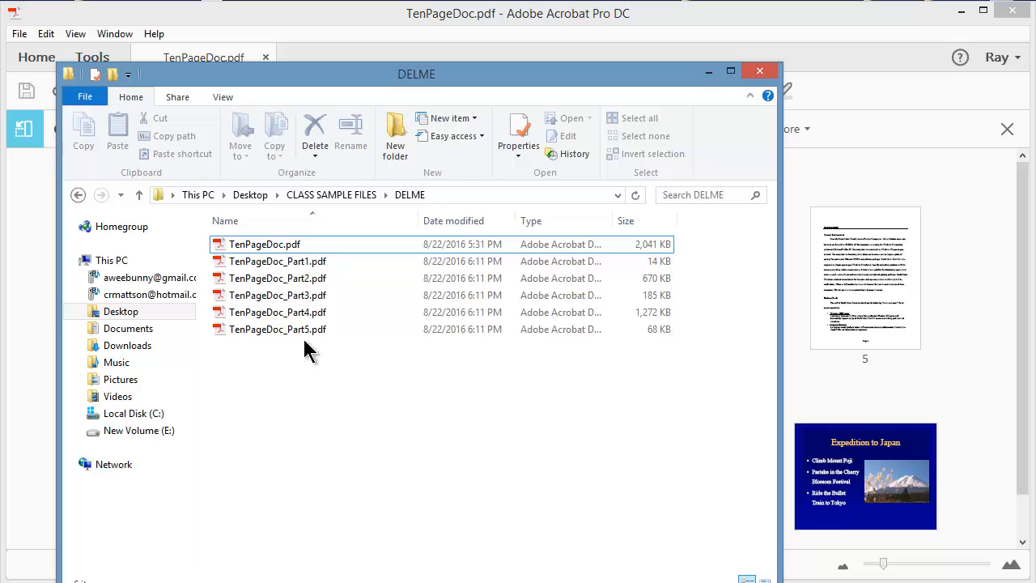
double_click(284, 263)
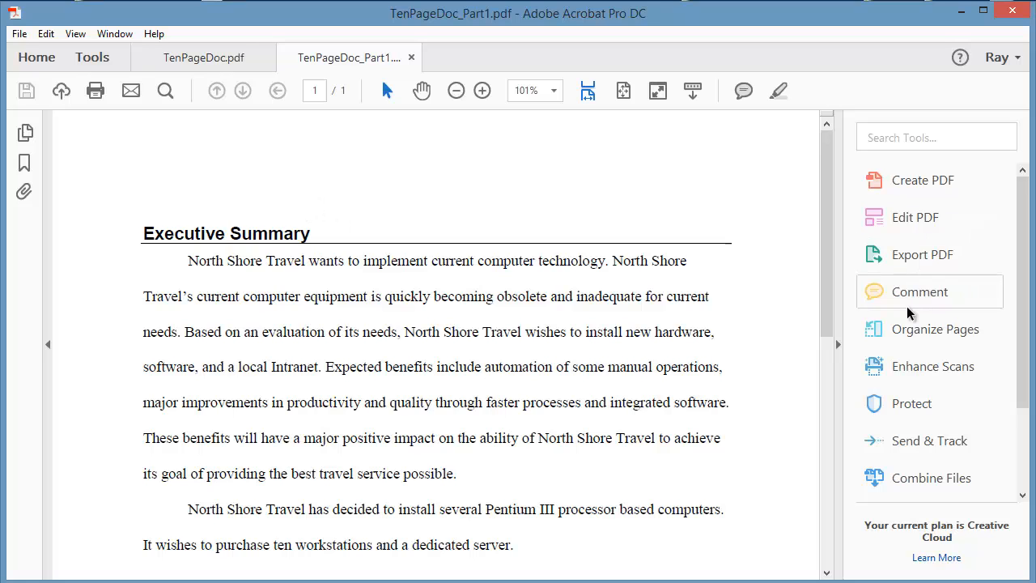
left_click(909, 336)
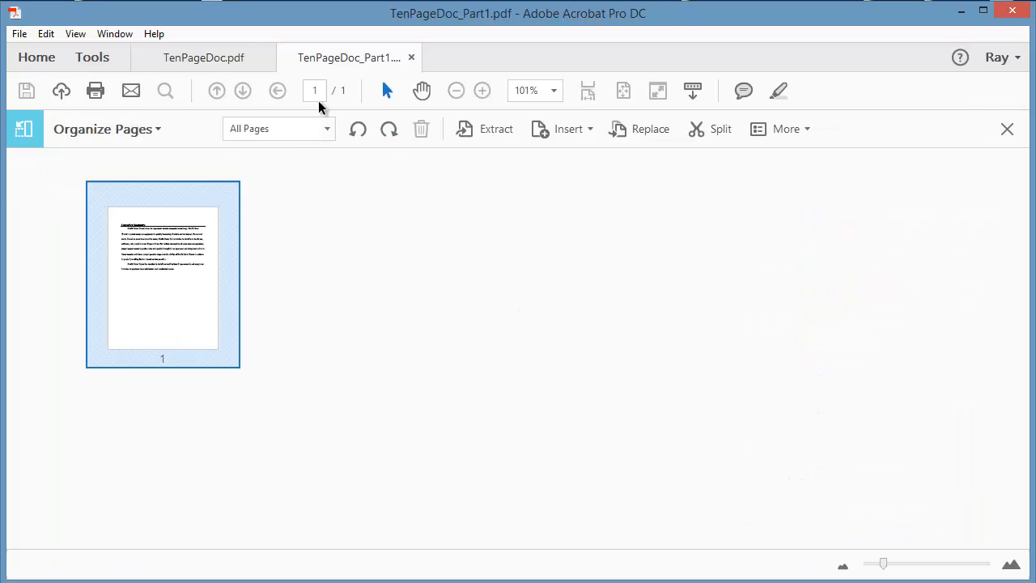
left_click(411, 57)
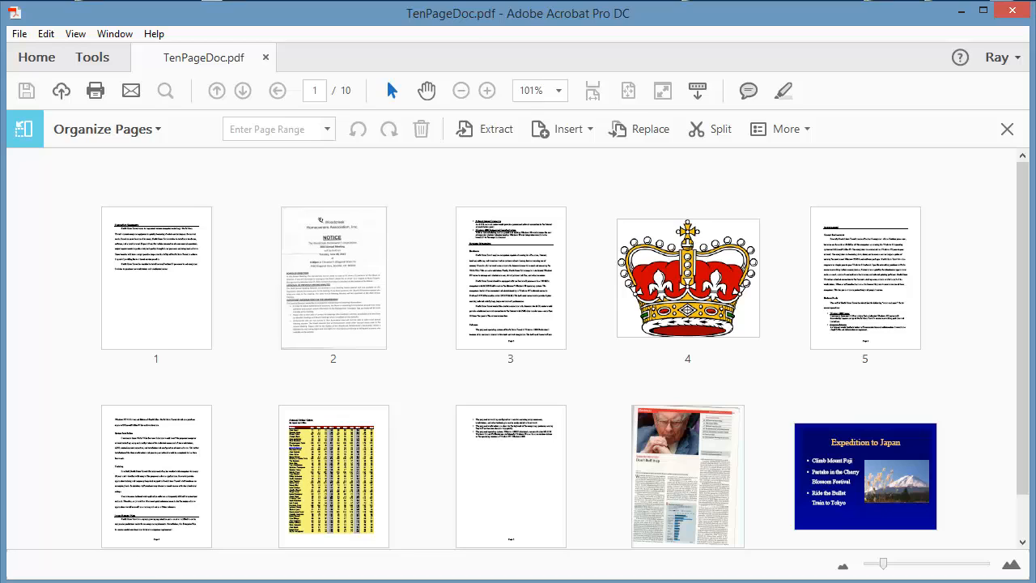
Step: Open TenPageDoc_Part5.pdf from the DELME folder, check its content, and close it
left_click(130, 581)
double_click(268, 329)
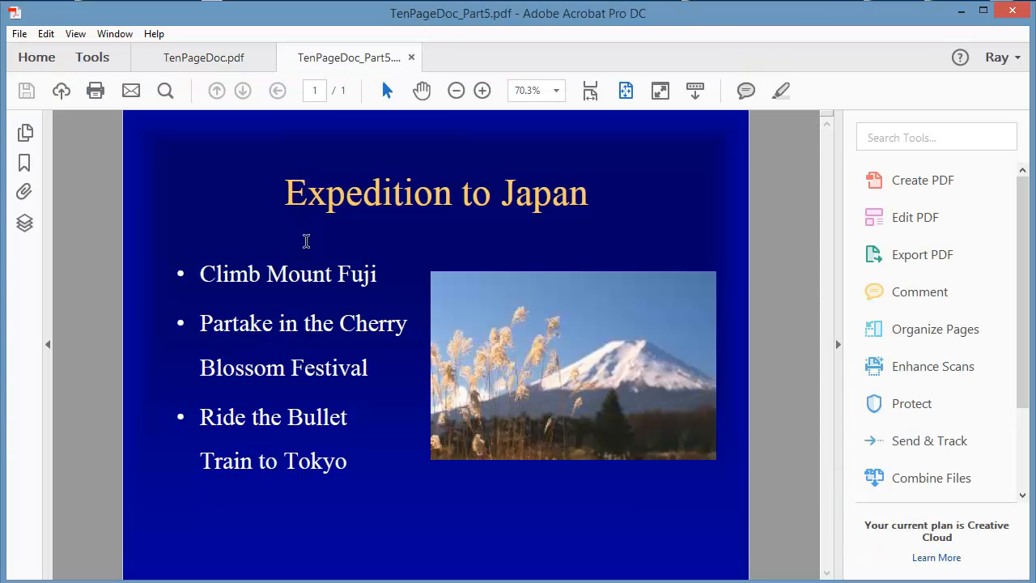
left_click(411, 57)
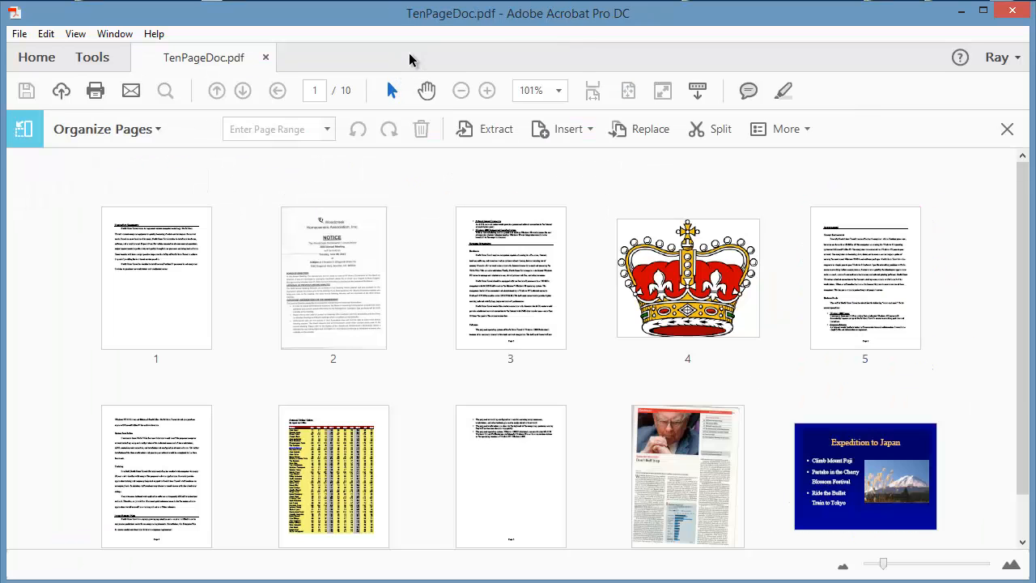
Step: Open TenPageDoc_Part3.pdf, examine its pages in Organize Pages, then close it and return to the DELME folder
left_click(194, 581)
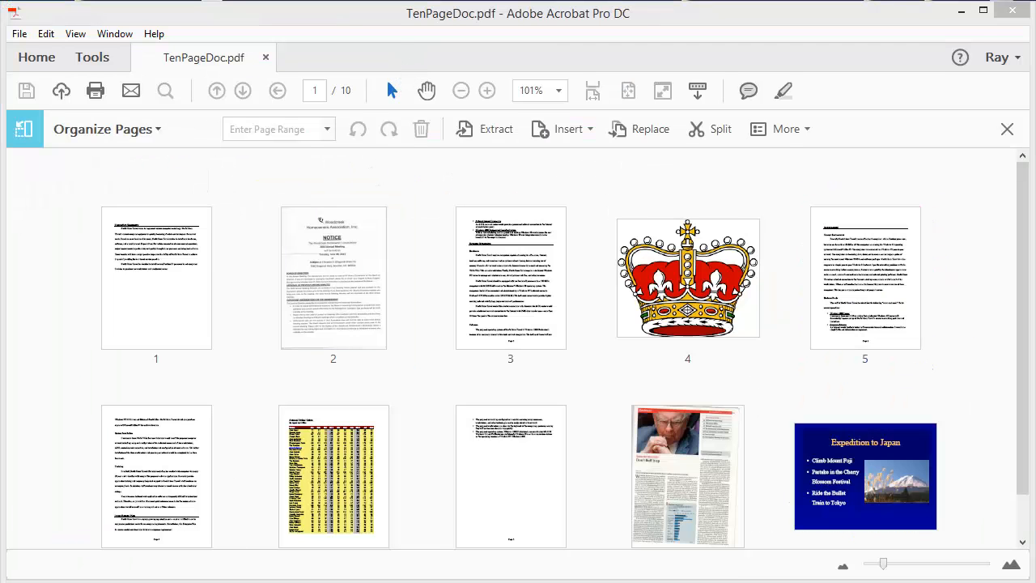
double_click(271, 295)
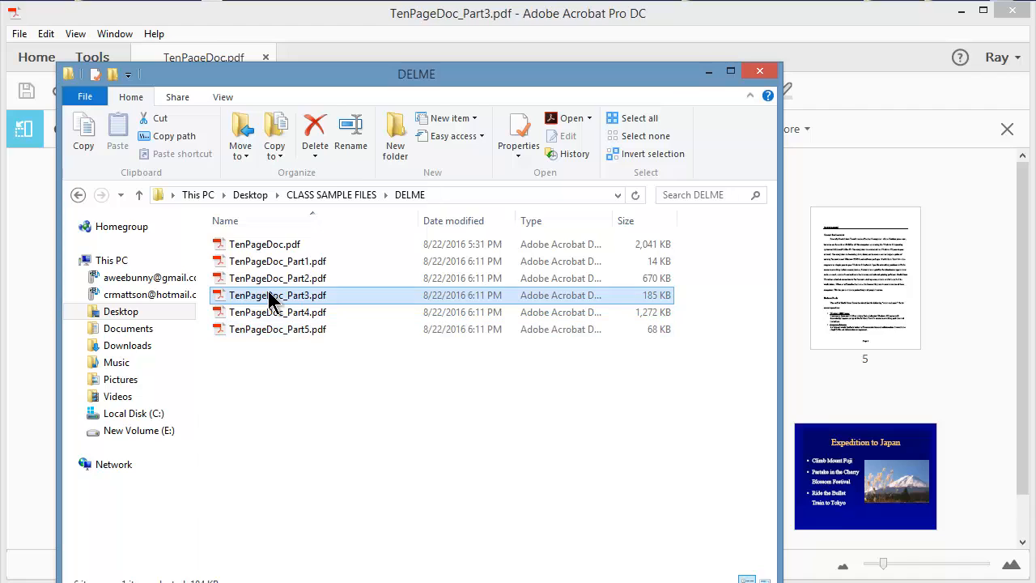
left_click(907, 325)
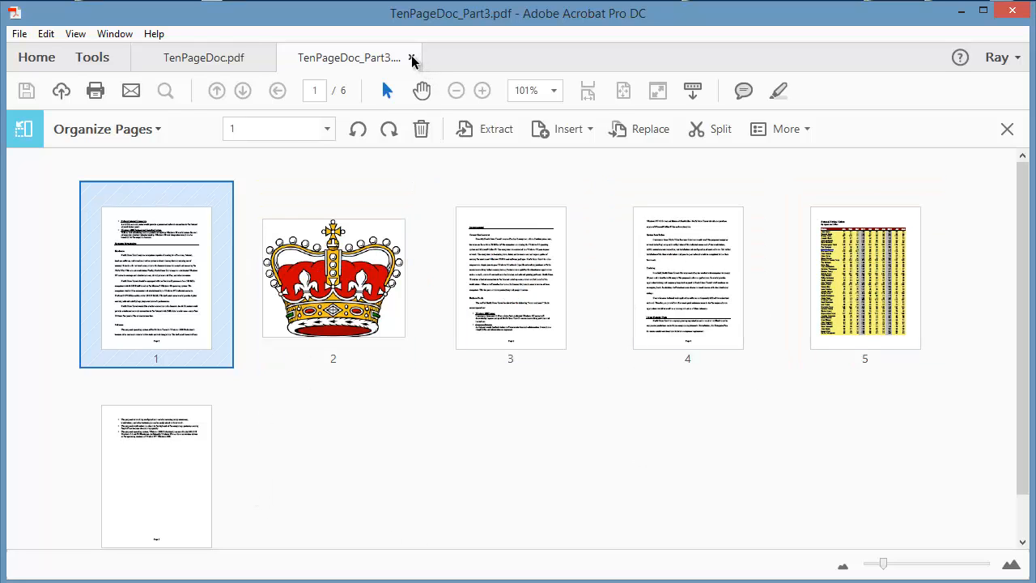
left_click(412, 59)
key("alt+Tab")
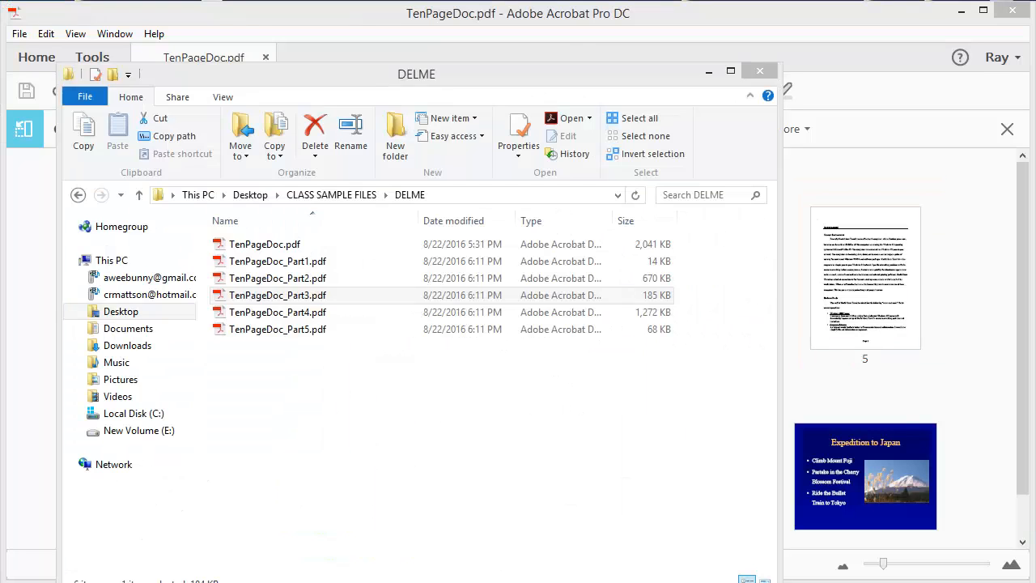
Step: Delete TenPageDoc_Part1.pdf through TenPageDoc_Part5.pdf from the DELME folder and return to TenPageDoc.pdf in Acrobat
left_click(270, 329)
left_click_drag(261, 386, 273, 255)
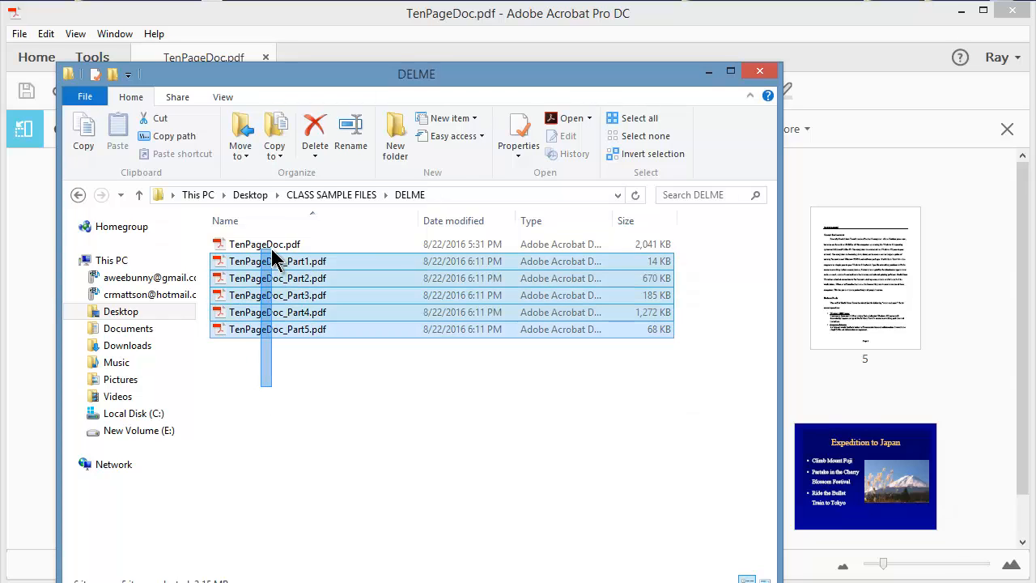
right_click(299, 320)
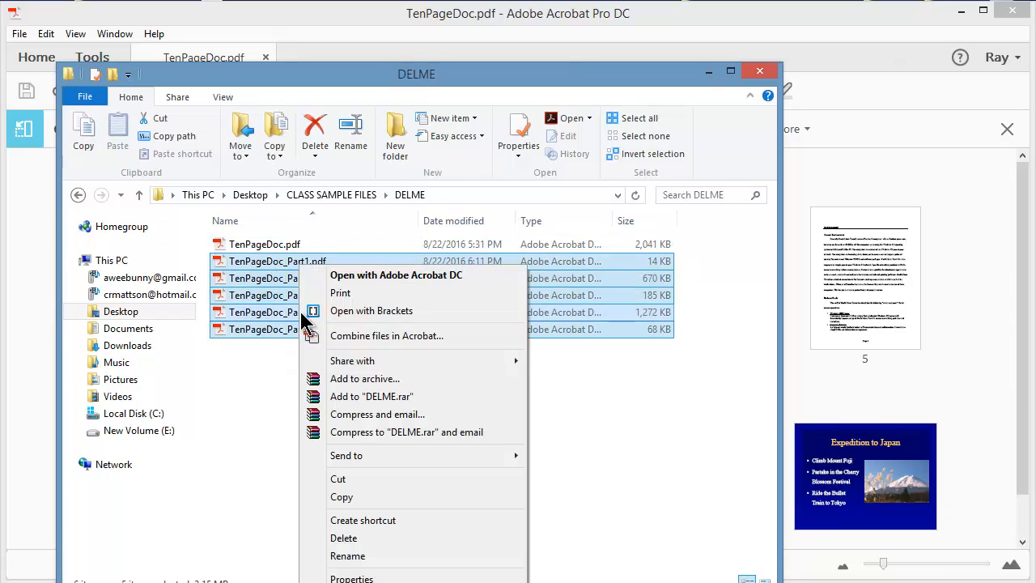
left_click(354, 538)
left_click(572, 313)
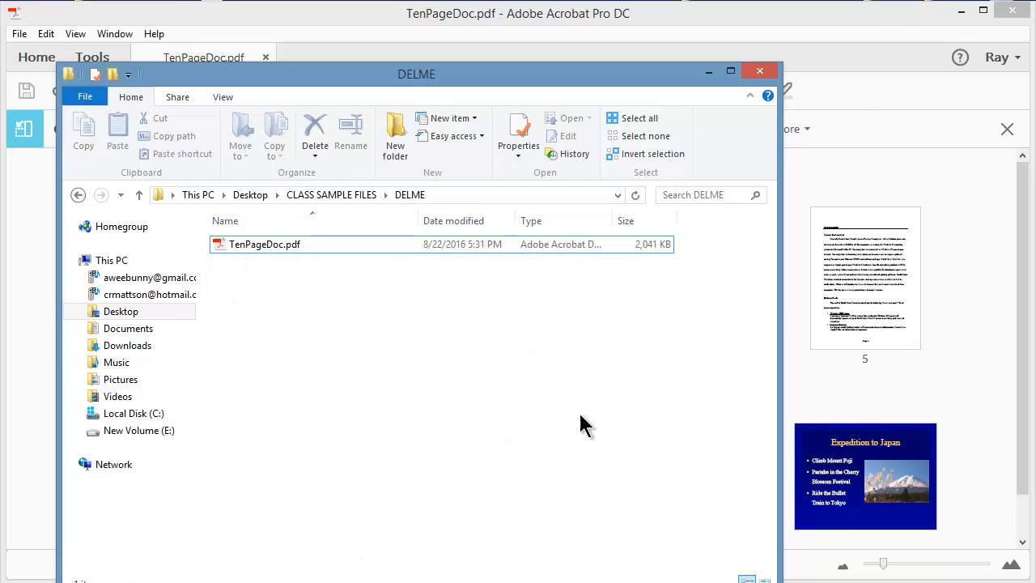
left_click(946, 388)
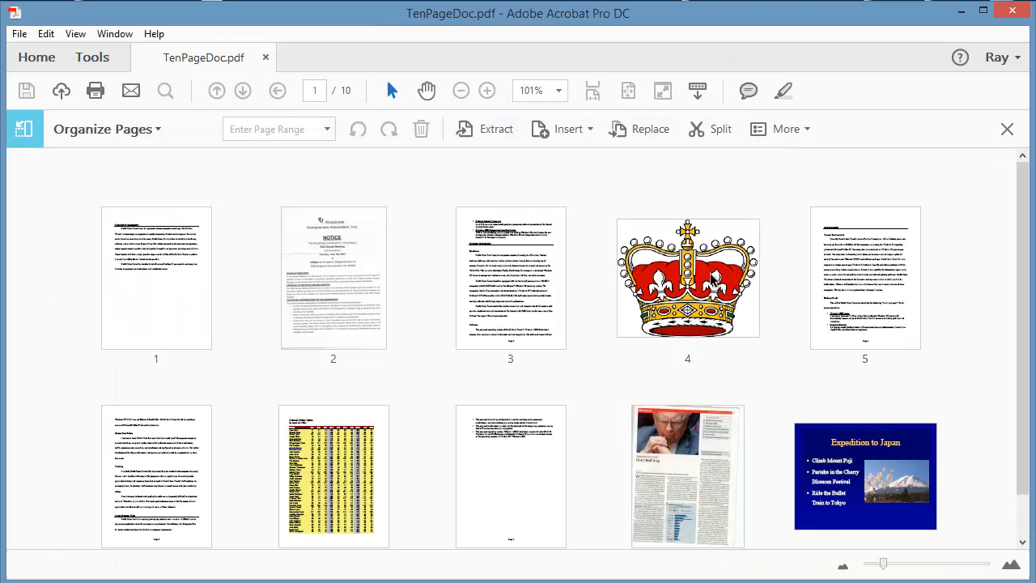
Step: Review the available split criteria, close Organize Pages, and examine the bookmarks of TenPageDoc.pdf
left_click(717, 131)
left_click(341, 166)
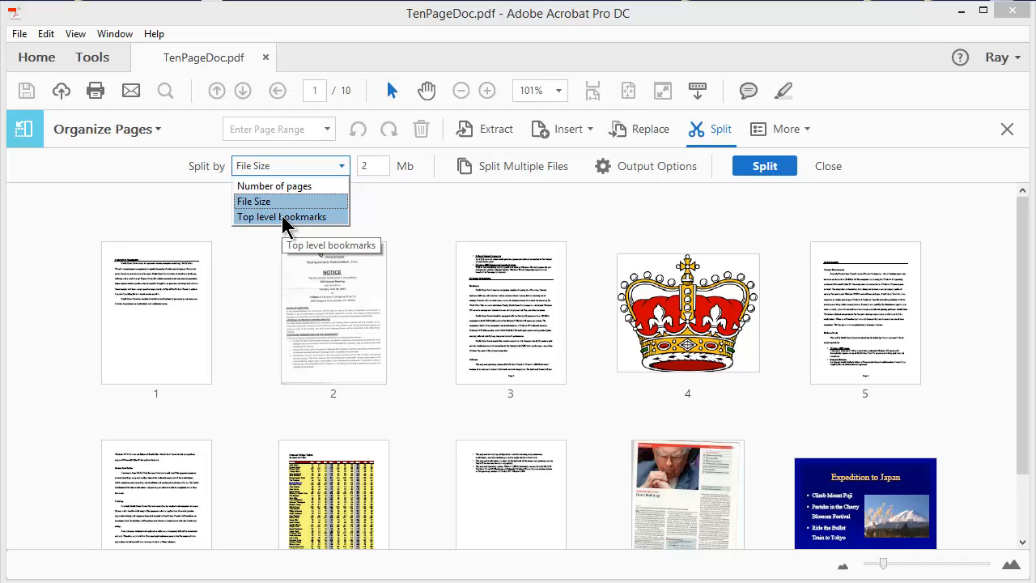
left_click(140, 207)
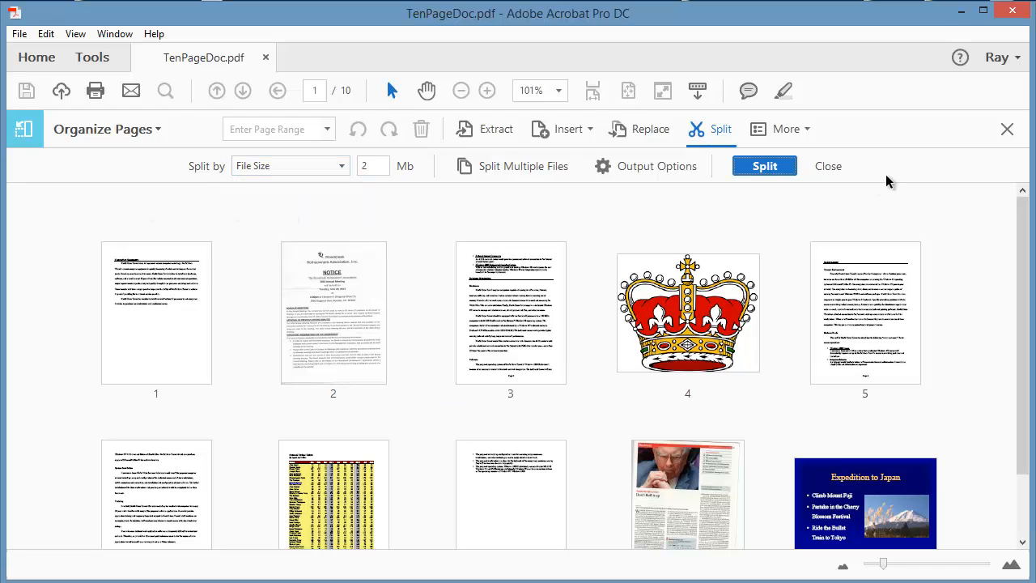
left_click(1007, 130)
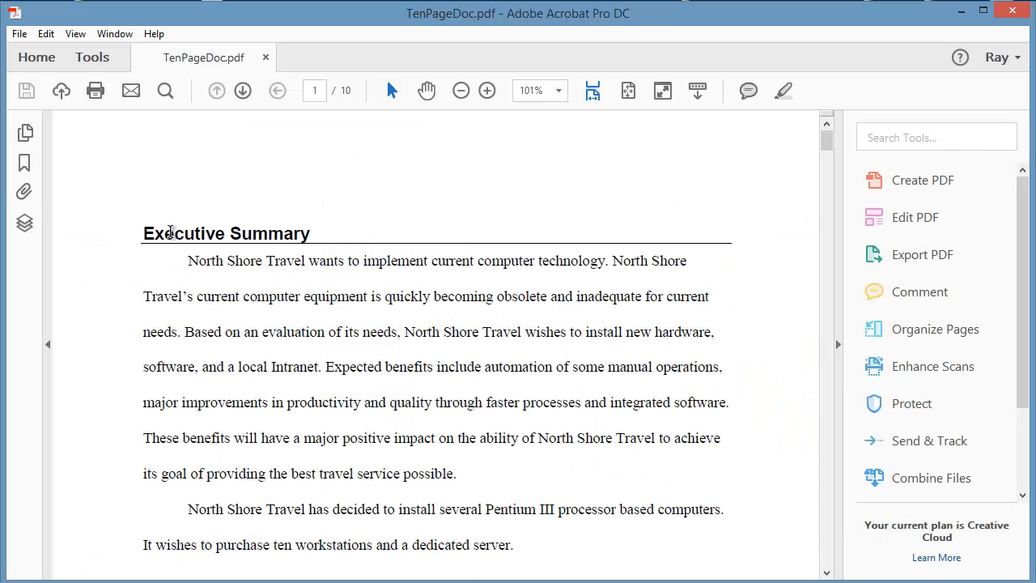
left_click(23, 162)
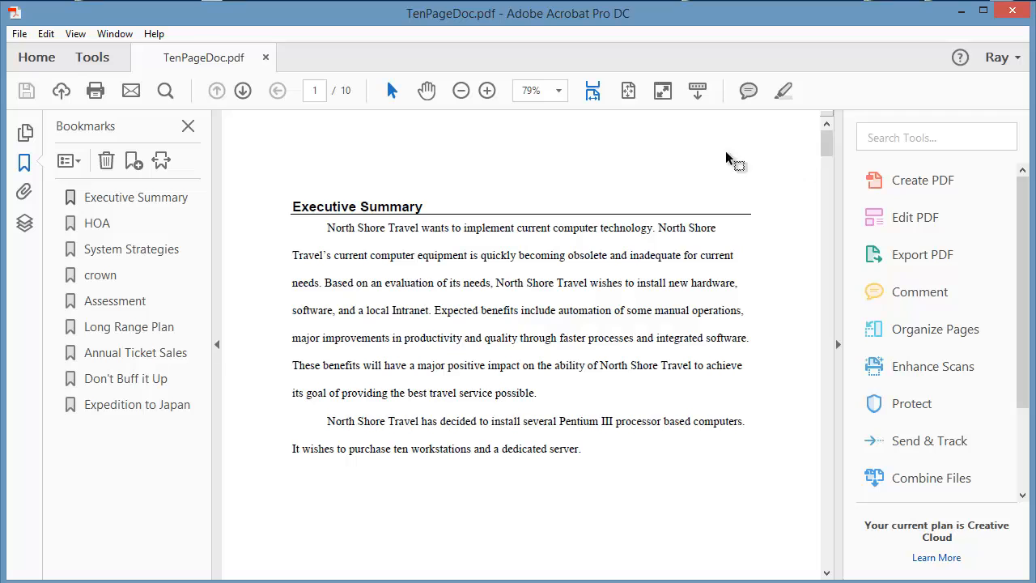
left_click(188, 126)
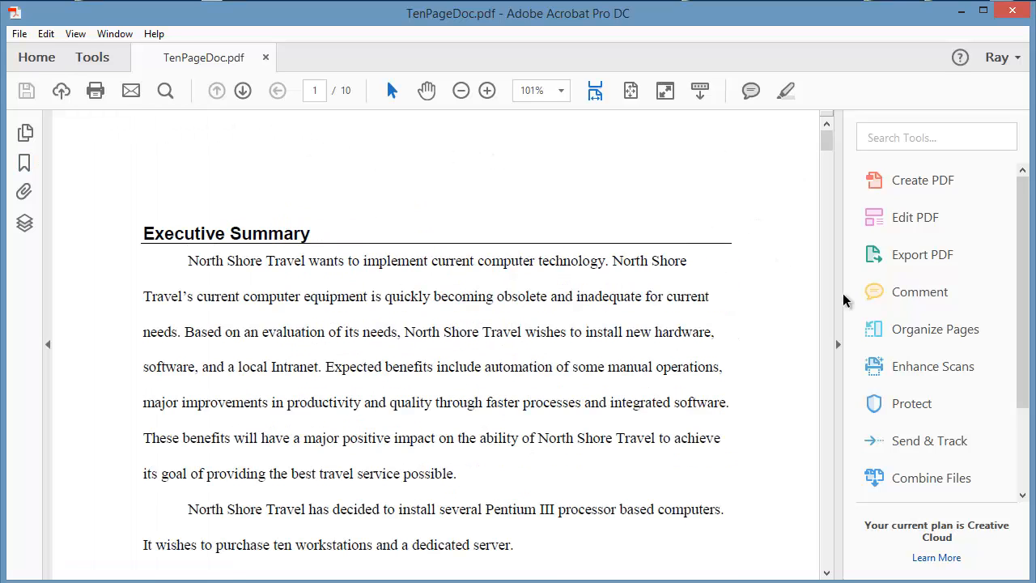
Step: Reopen Organize Pages and set the document to split by top level bookmarks
left_click(894, 320)
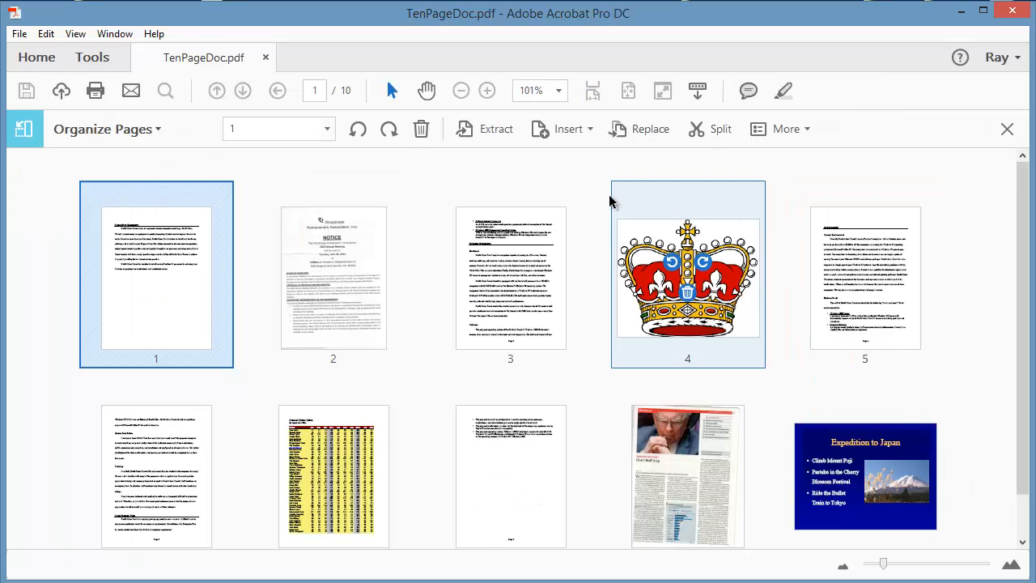
left_click(717, 132)
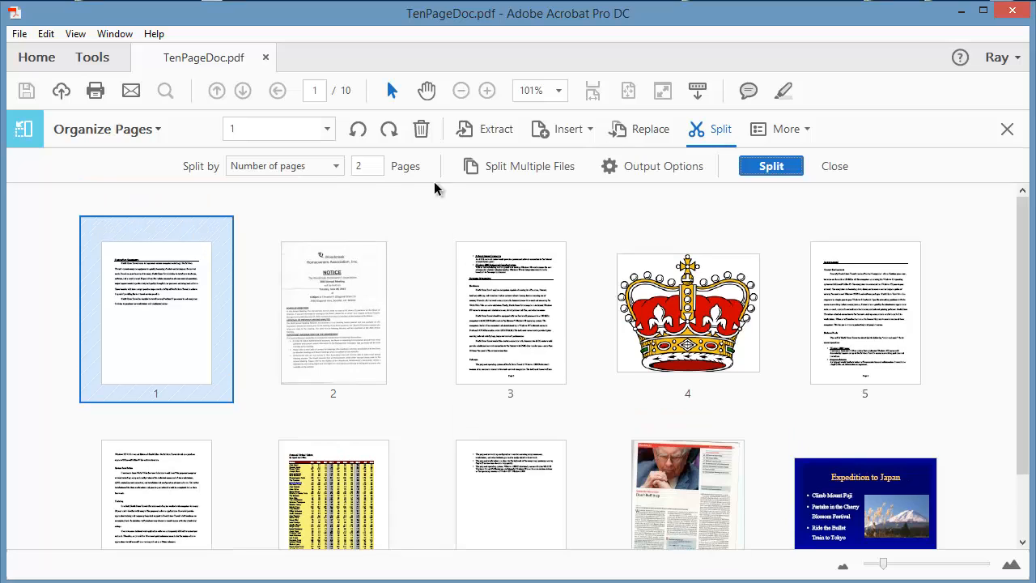
left_click(337, 166)
left_click(306, 216)
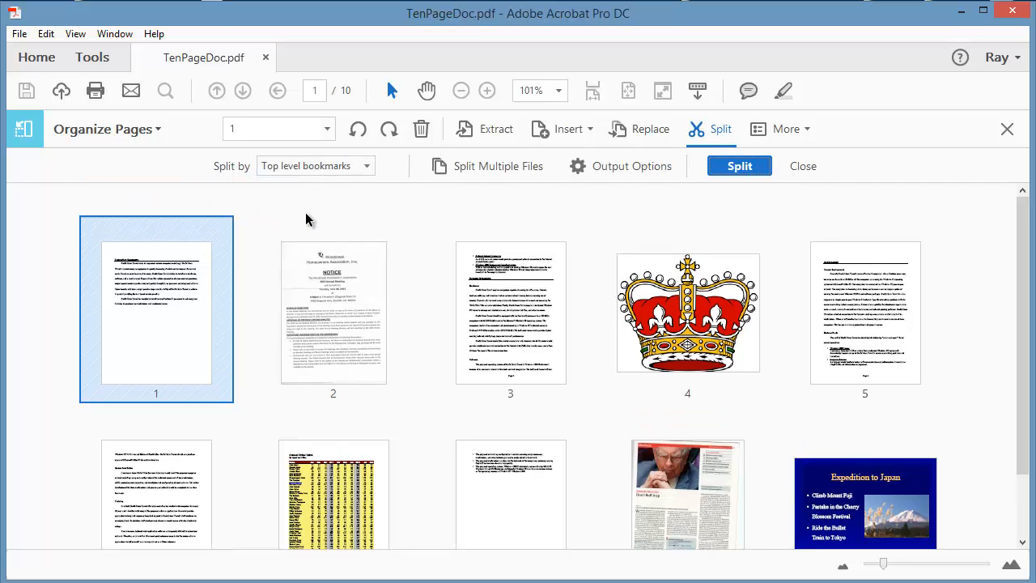
Step: Accept the output options with the same target folder and the Part label after the original name, and split the document
left_click(604, 163)
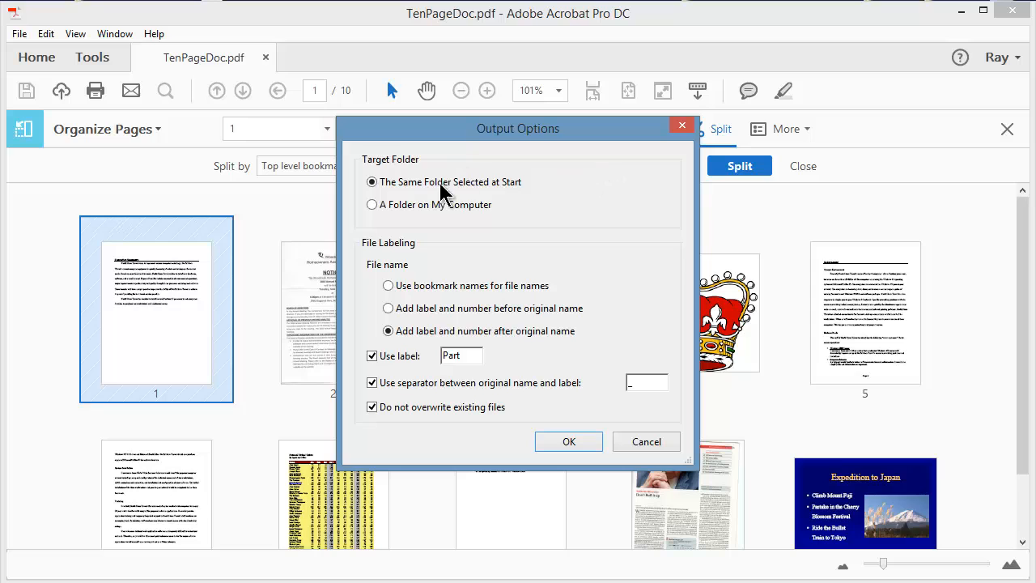
left_click(579, 439)
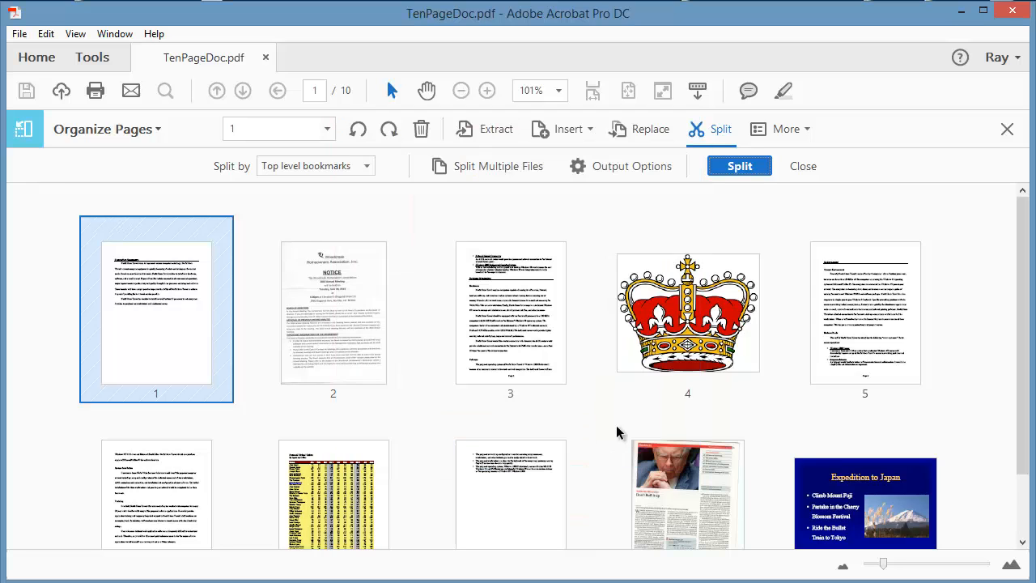
left_click(753, 172)
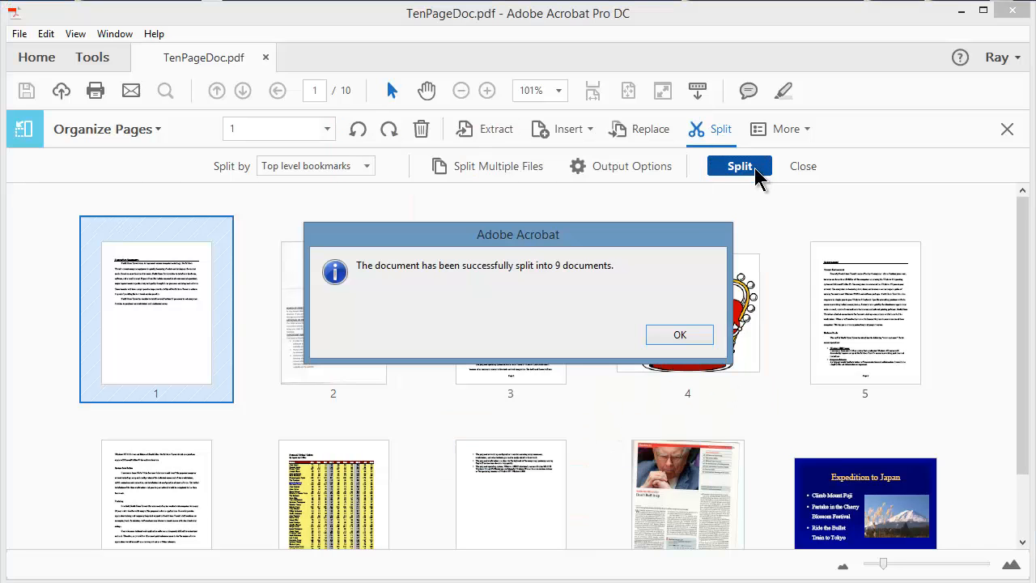
left_click(678, 334)
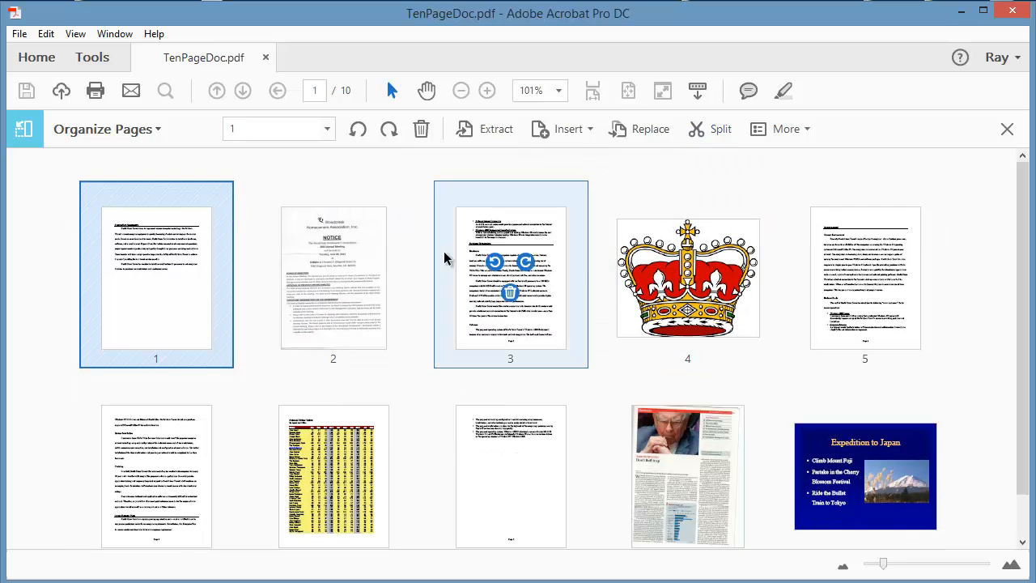
Step: Check the split files in the DELME folder, delete TenPageDoc_Part1.pdf through TenPageDoc_Part9.pdf, and return to Acrobat
left_click(130, 581)
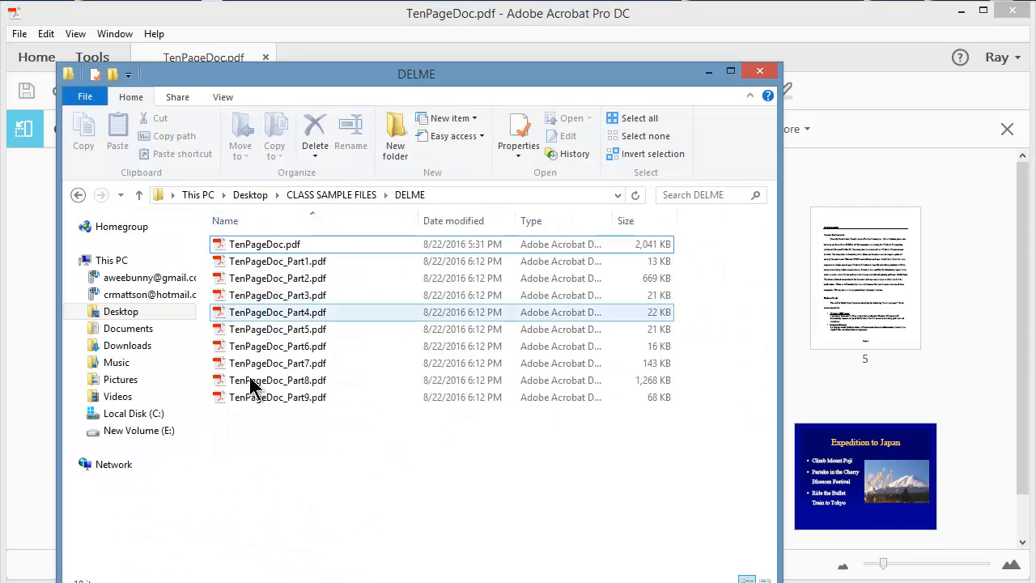
left_click(283, 398)
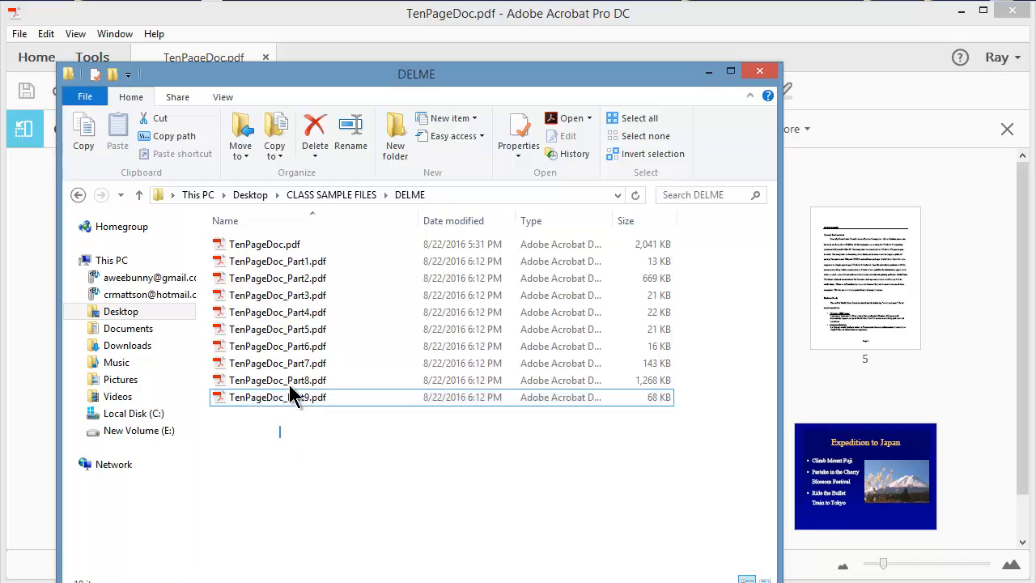
left_click_drag(289, 438, 297, 262)
right_click(298, 264)
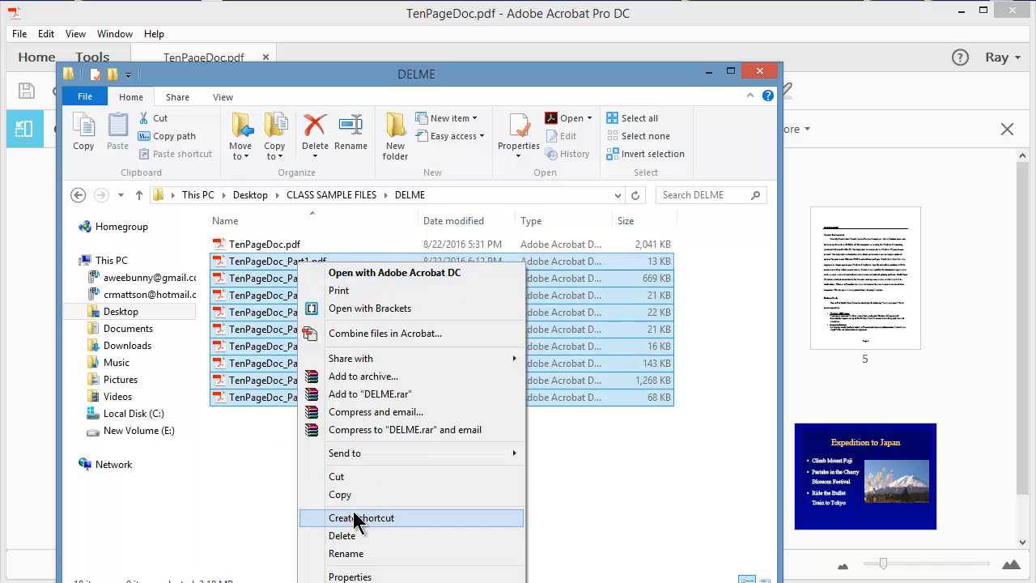
left_click(351, 535)
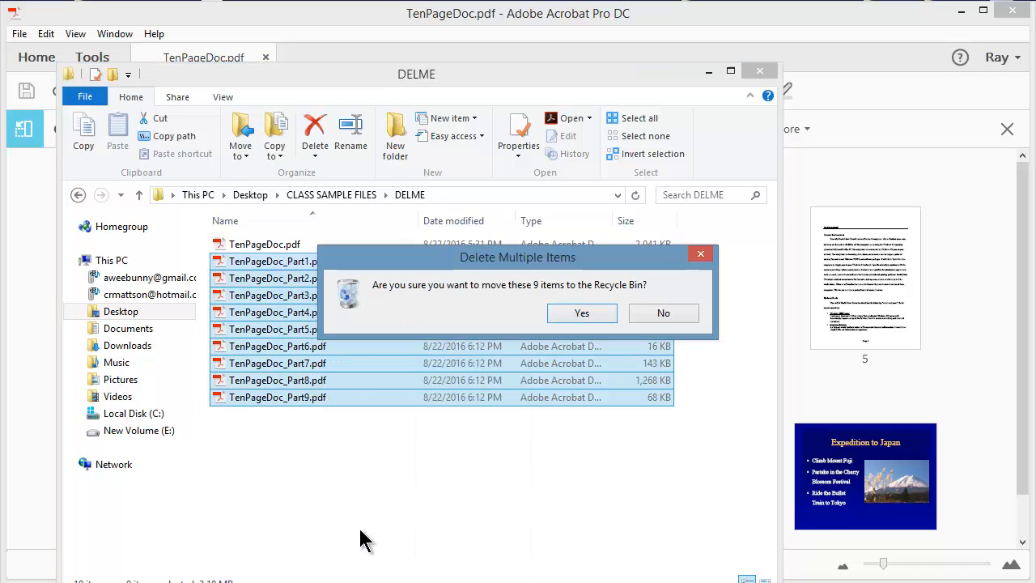
left_click(611, 315)
left_click(845, 194)
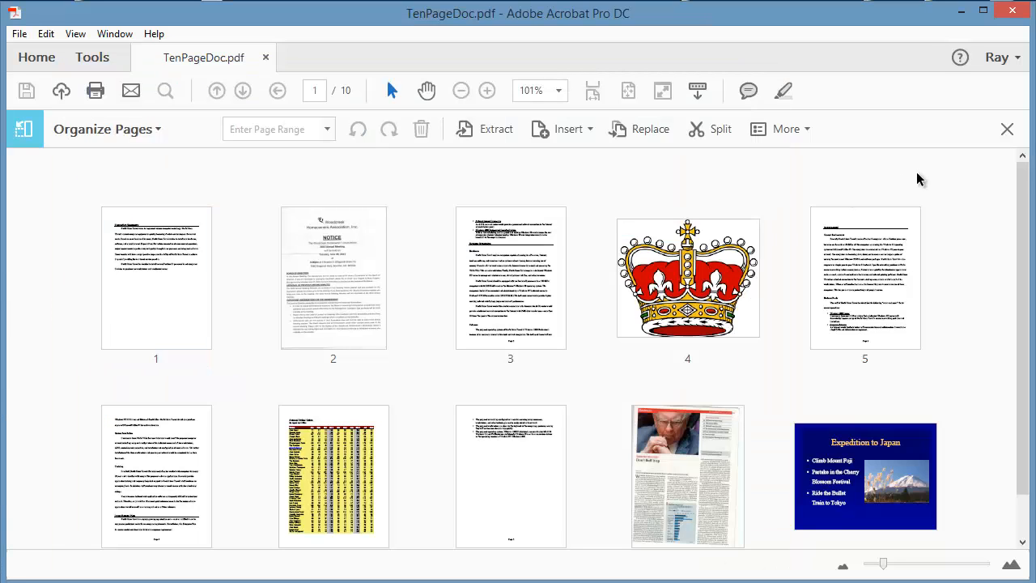